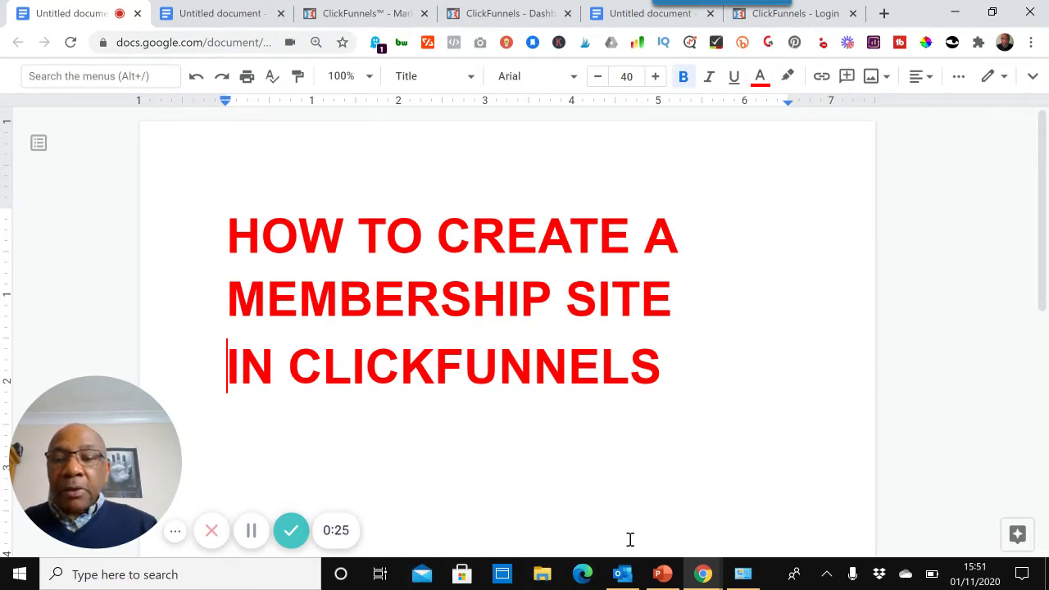
Step: Show the MEMBERSHIP SITE notes listing Digital products, Course Creators and Bonuses
click(244, 525)
click(251, 530)
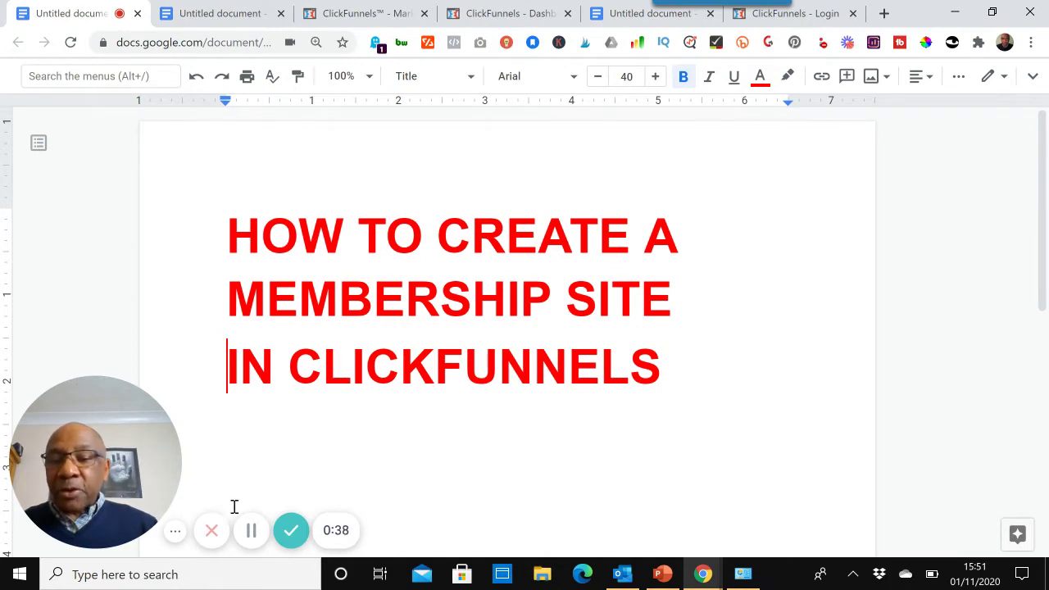
click(251, 530)
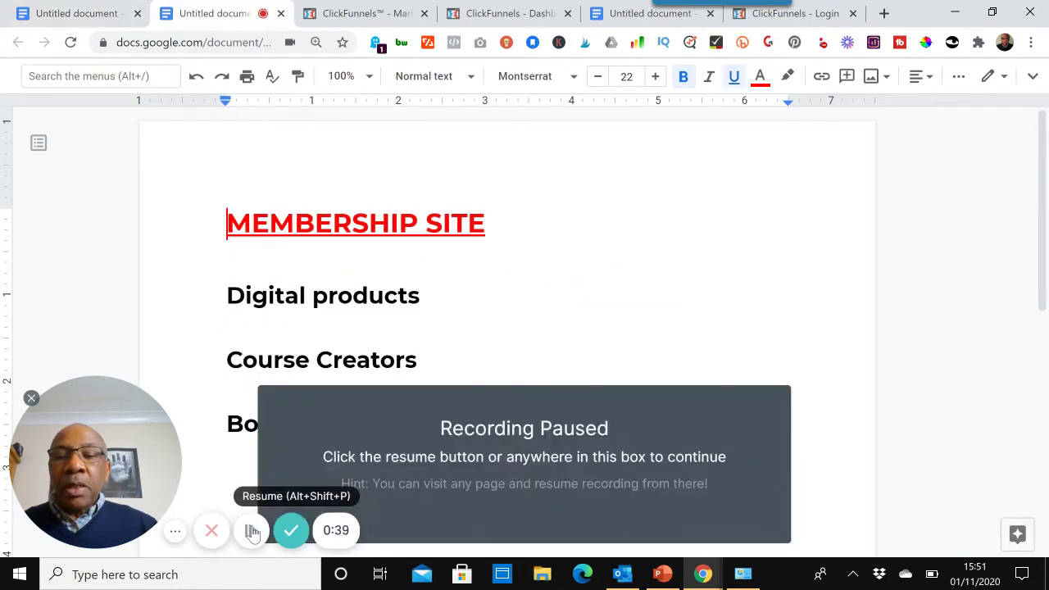
click(252, 532)
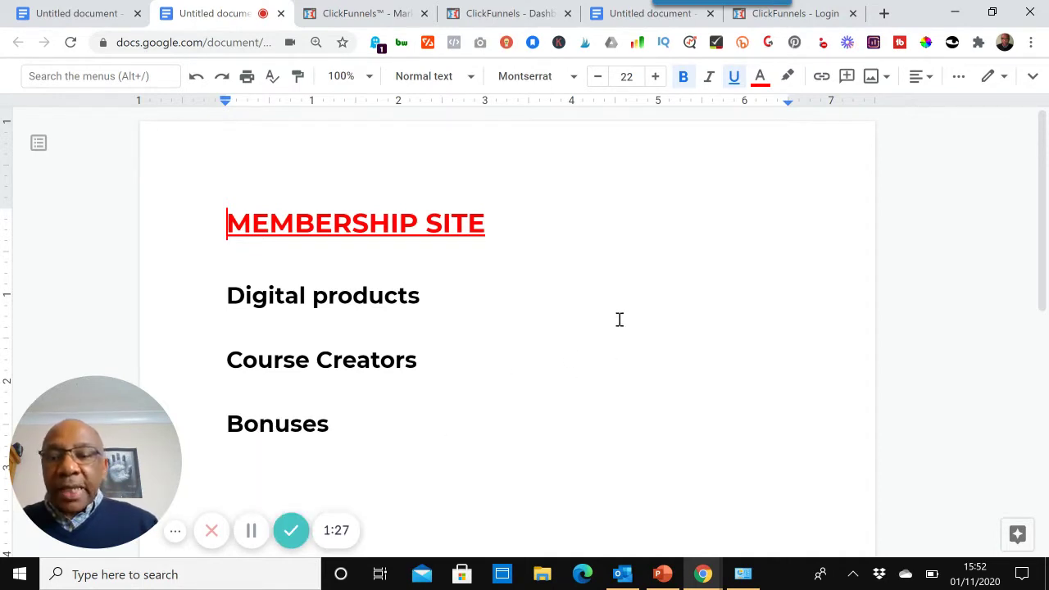
Step: On the ClickFunnels dashboard, choose Build Funnel from the Click Funnels menu
click(365, 15)
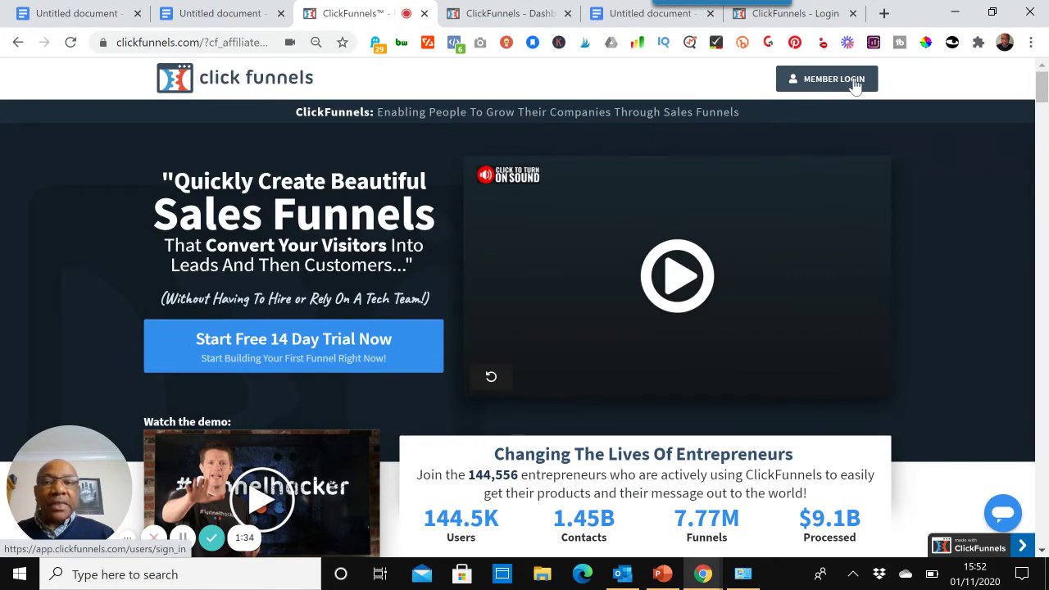
click(509, 13)
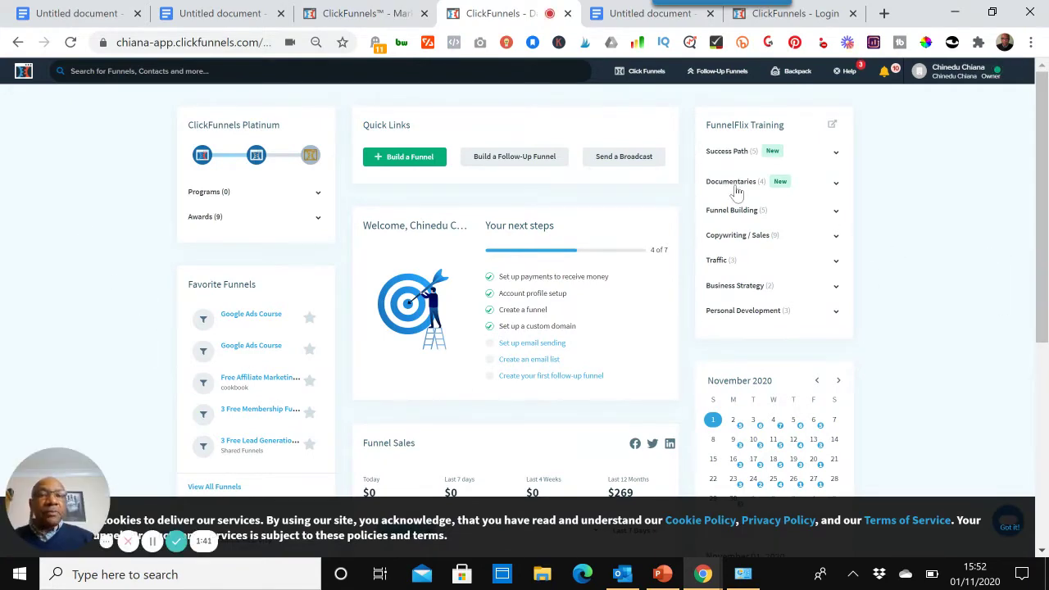
mouse_move(638, 72)
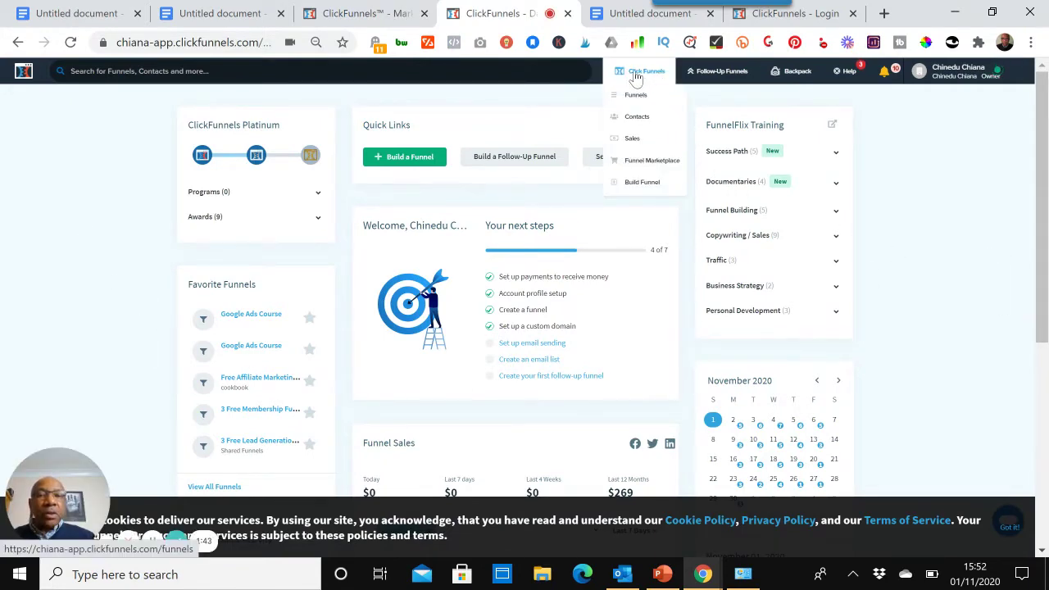
click(639, 183)
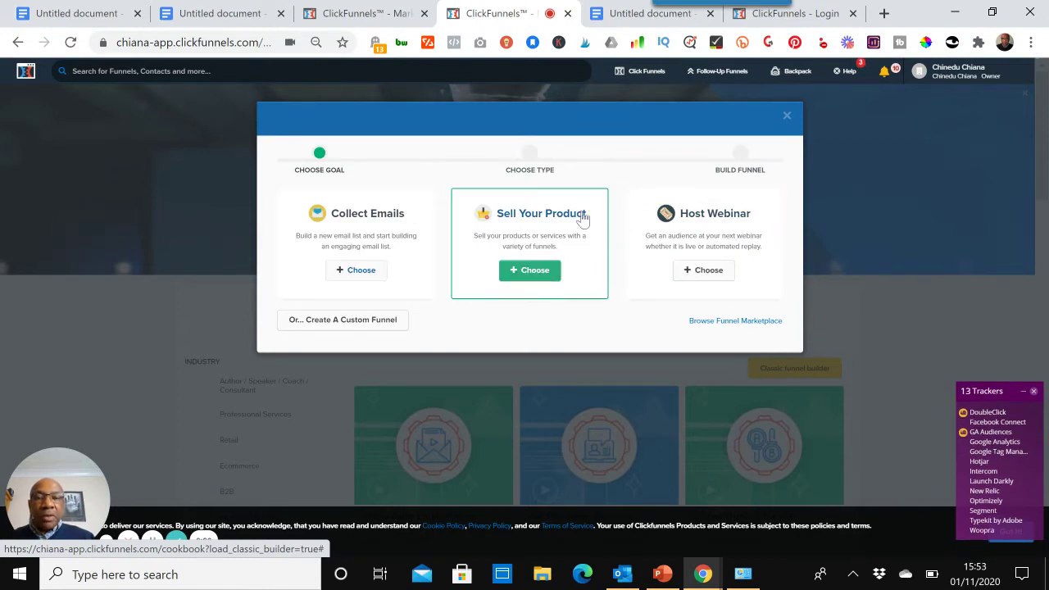
Step: Choose Sell Your Product > Membership and build a funnel named 'Google Ads Course'
click(531, 273)
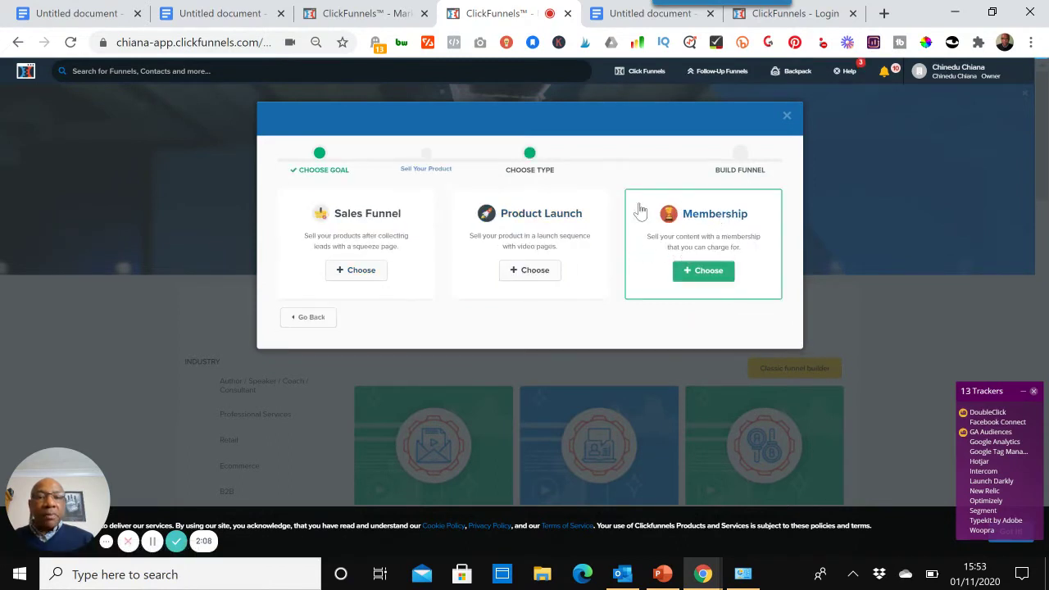
click(699, 271)
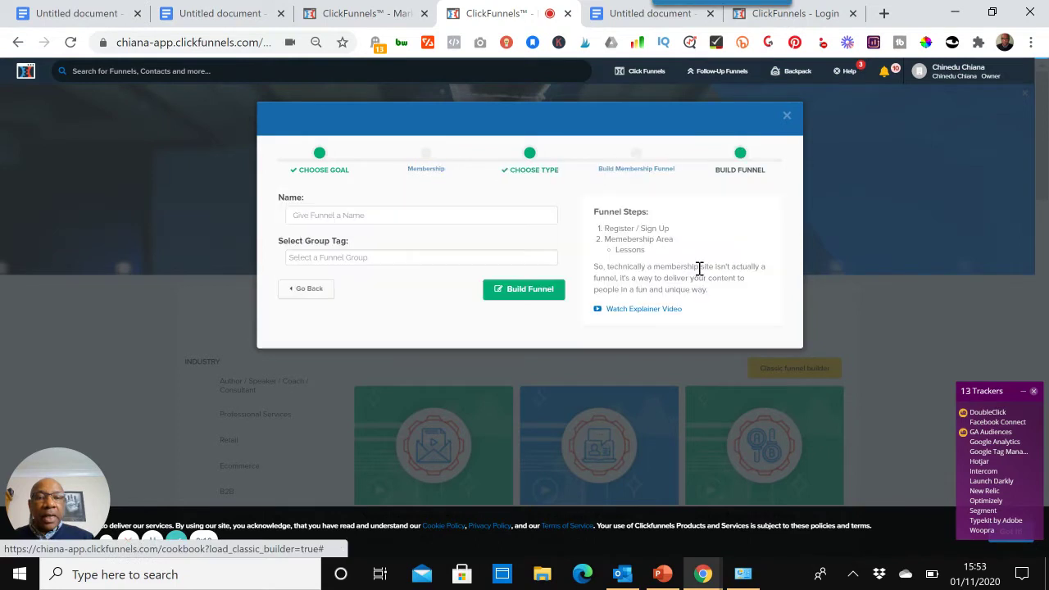
click(389, 214)
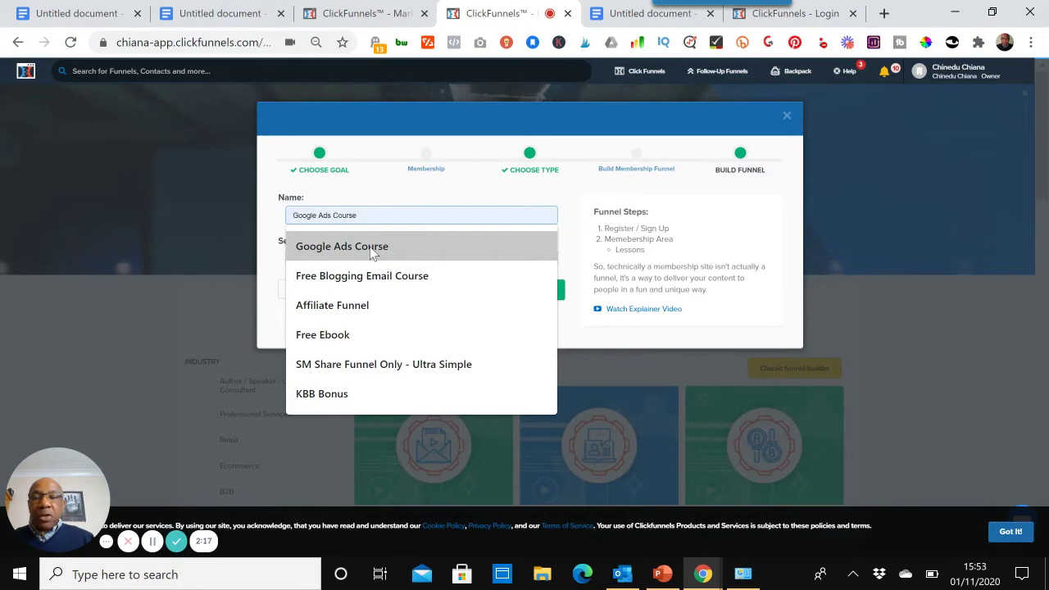
click(373, 251)
click(516, 294)
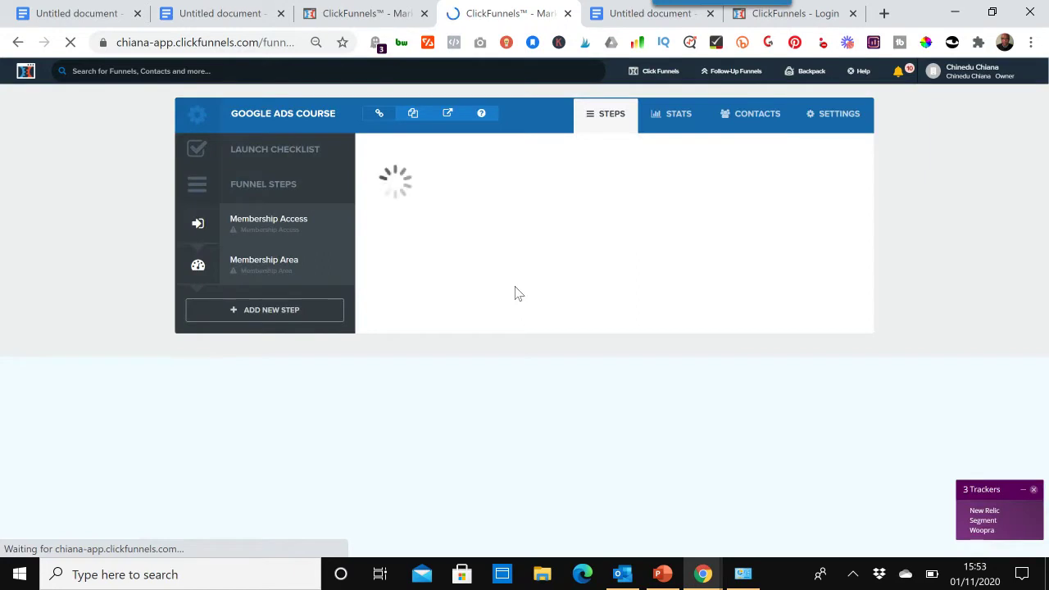
Step: Apply the Simple Member Access template to the Membership Access step
click(246, 228)
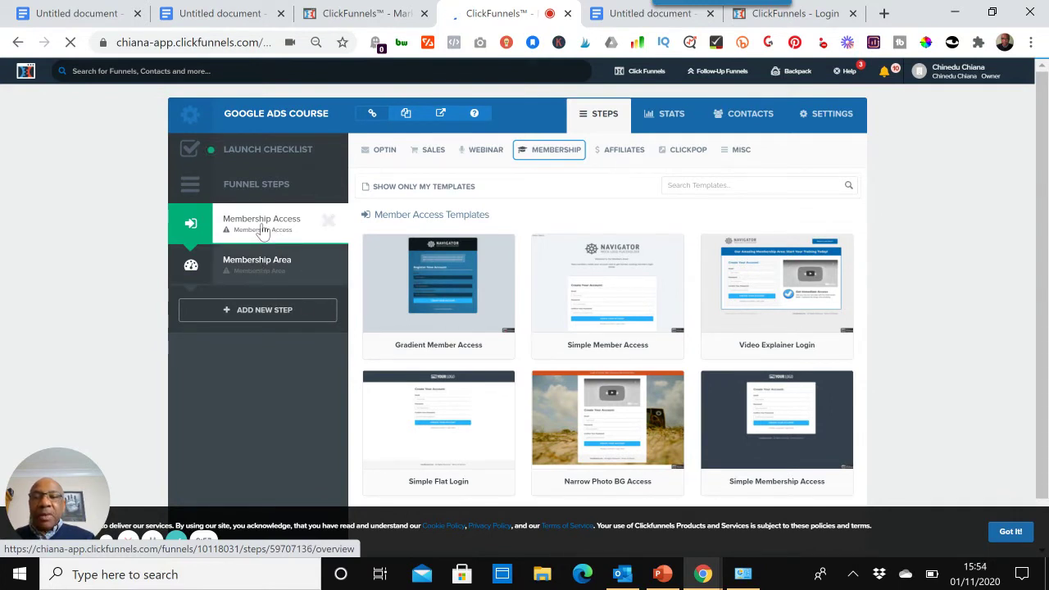
click(270, 231)
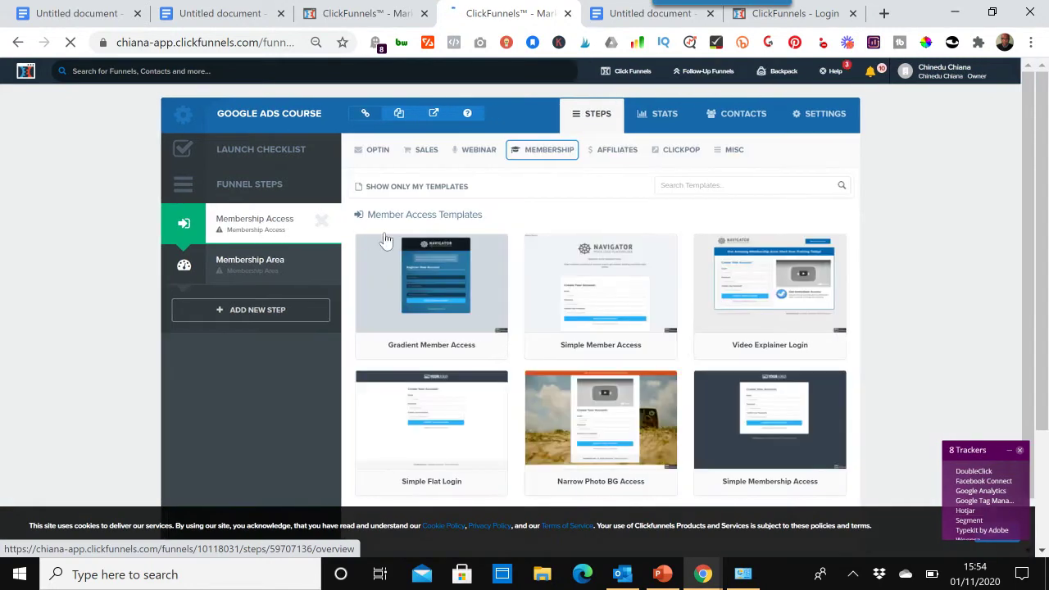
mouse_move(582, 289)
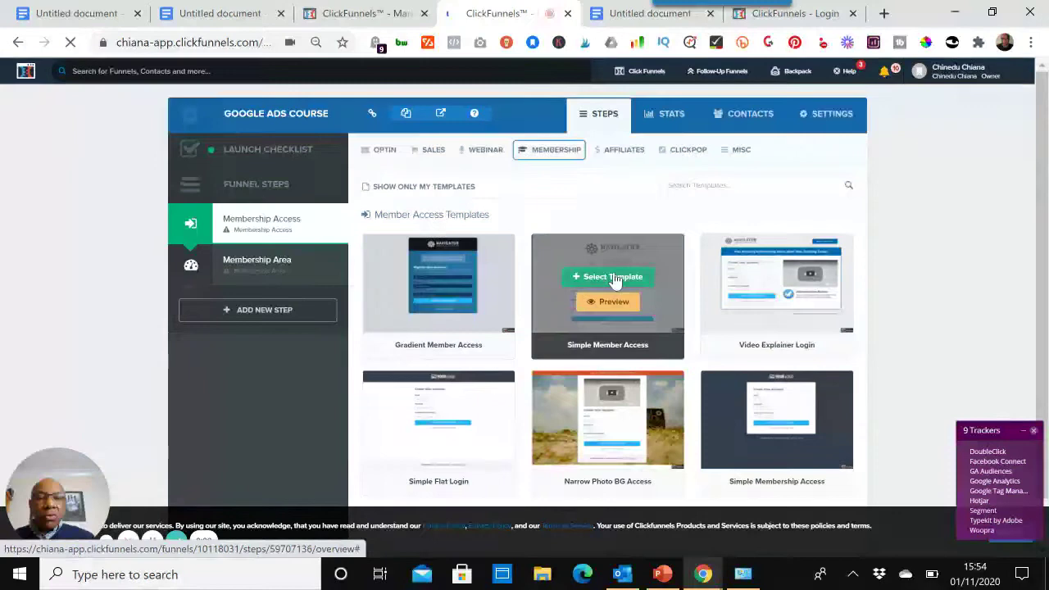
click(595, 279)
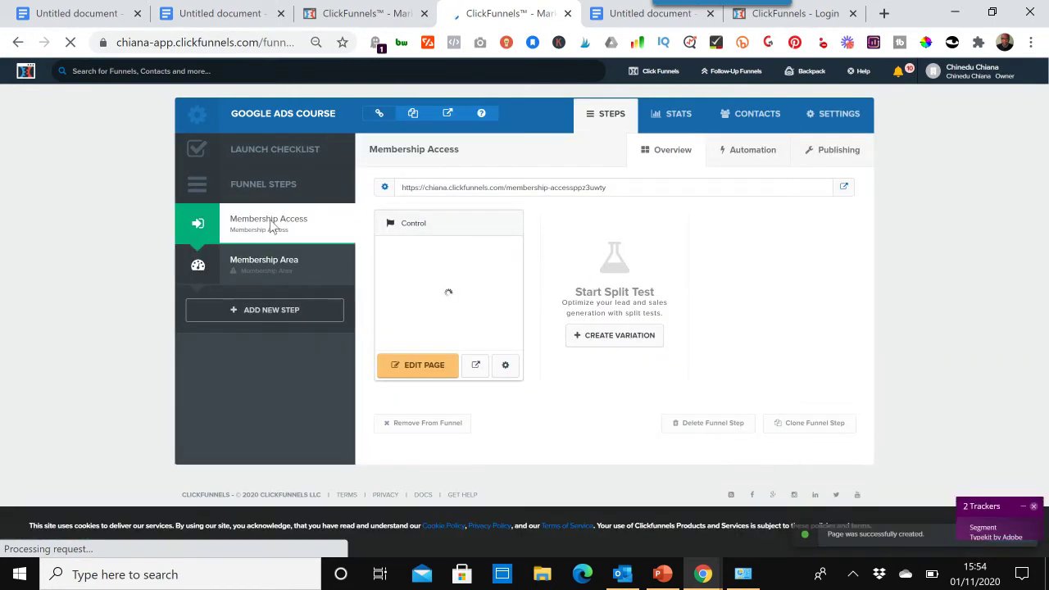
Step: Edit the Membership Access page and scroll through its logo, welcome text and sign-up form
click(425, 367)
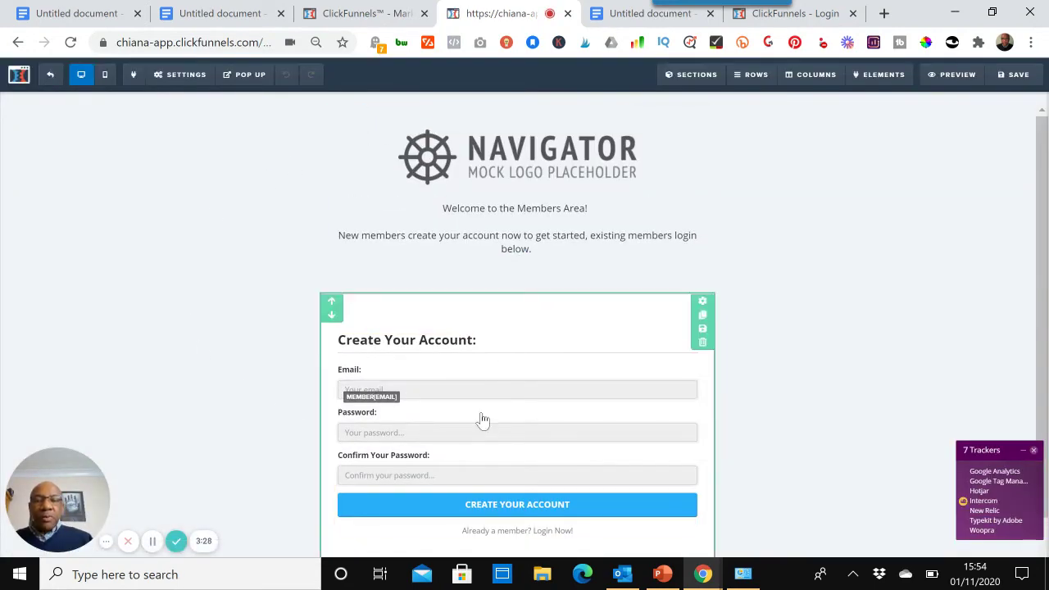
scroll(1046, 223, down, 1)
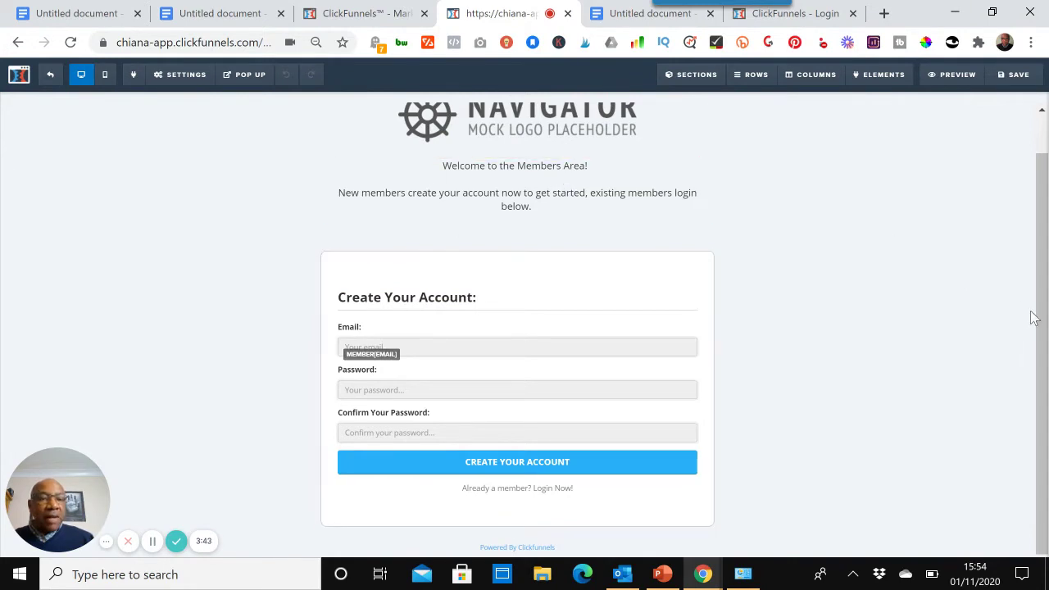
scroll(902, 262, up, 1)
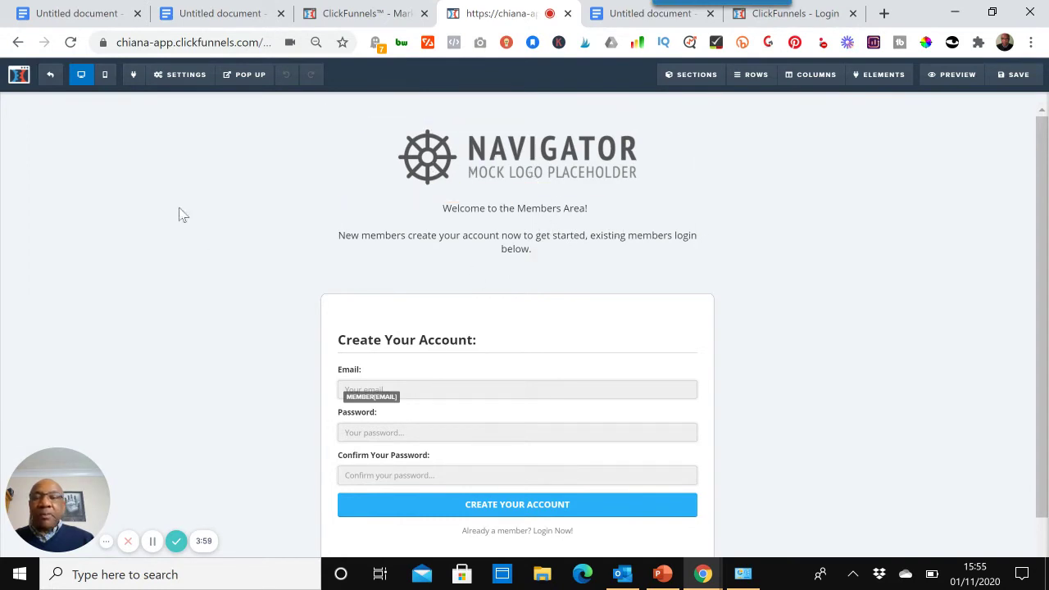
Step: Back in the funnel steps, apply the Dark Green Membership template to the Membership Area step
click(51, 78)
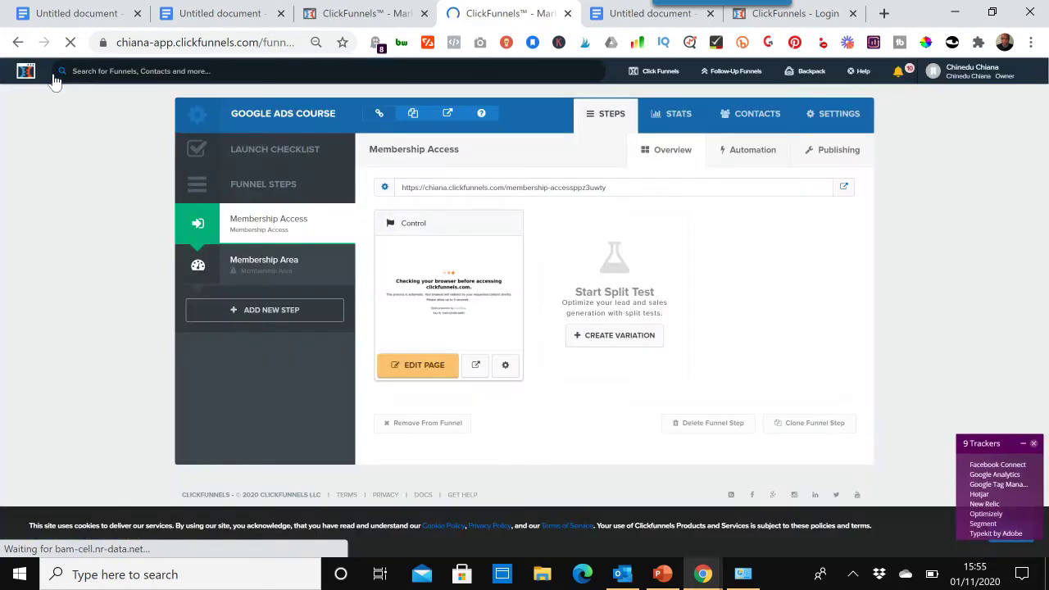
click(275, 264)
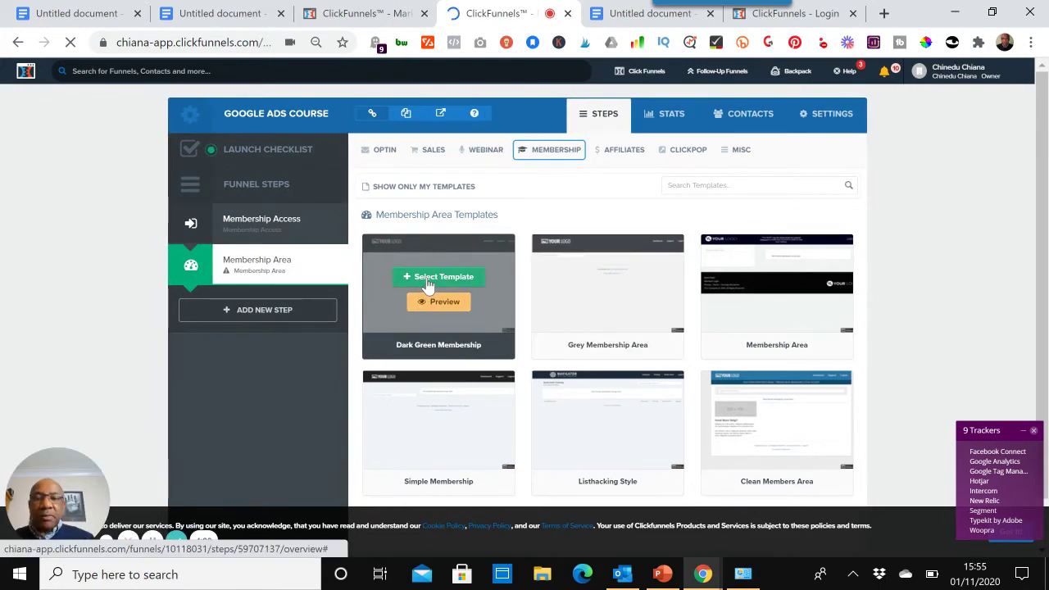
click(429, 278)
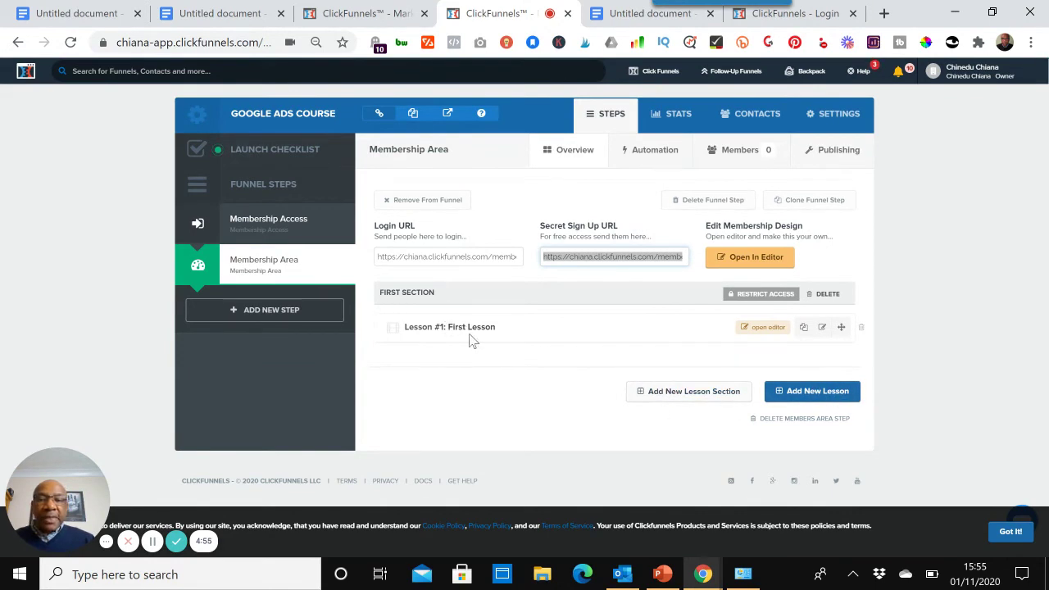
Step: In the Membership Area editor, delete the top row above the lessons and save
click(769, 327)
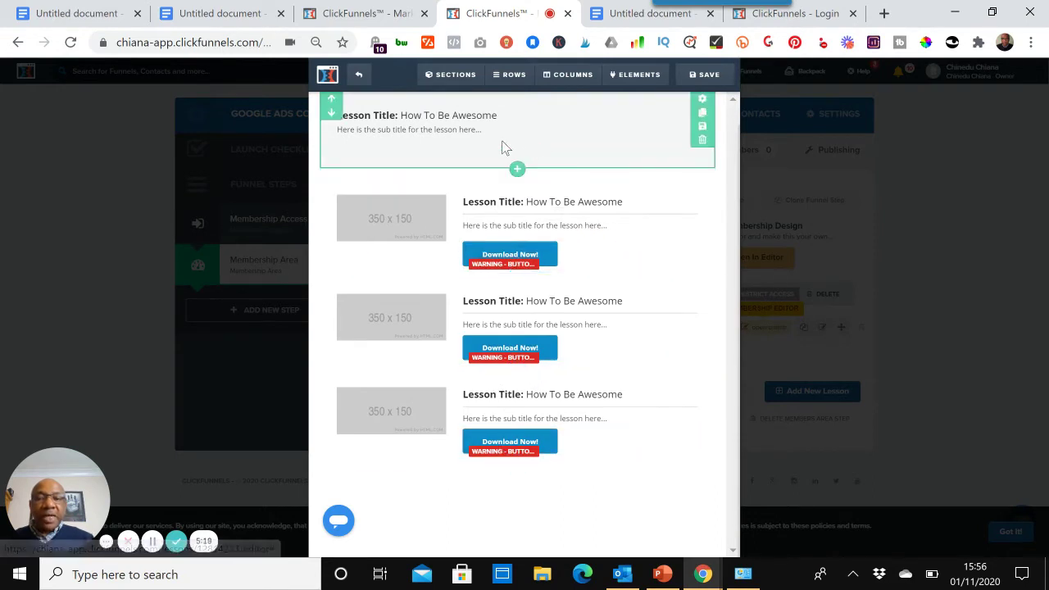
click(703, 112)
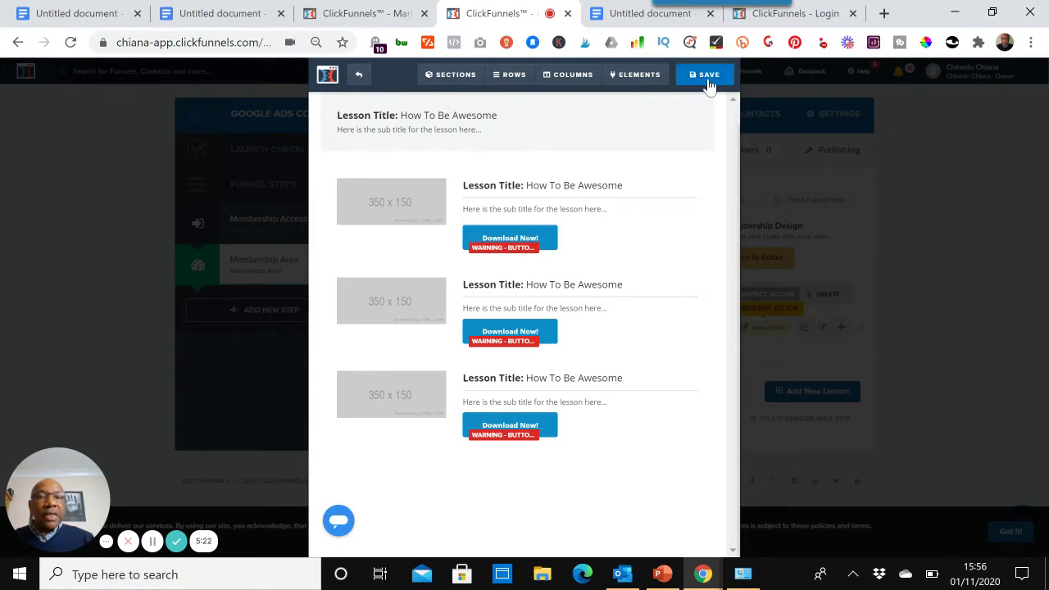
click(709, 82)
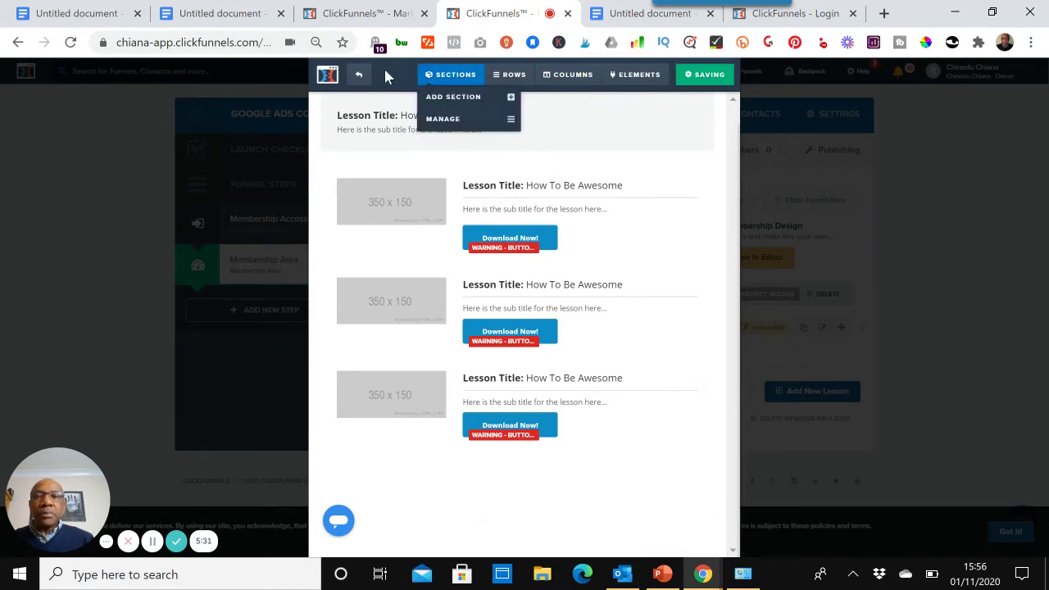
Step: From the Membership Area overview, start a new lesson named 'Lesson 2'
click(361, 75)
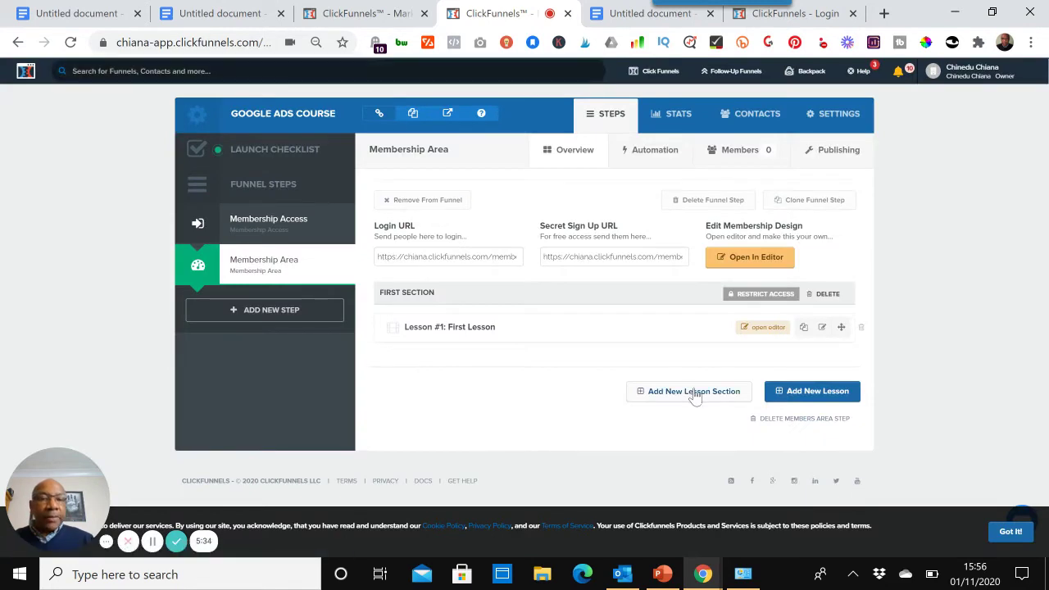
click(820, 392)
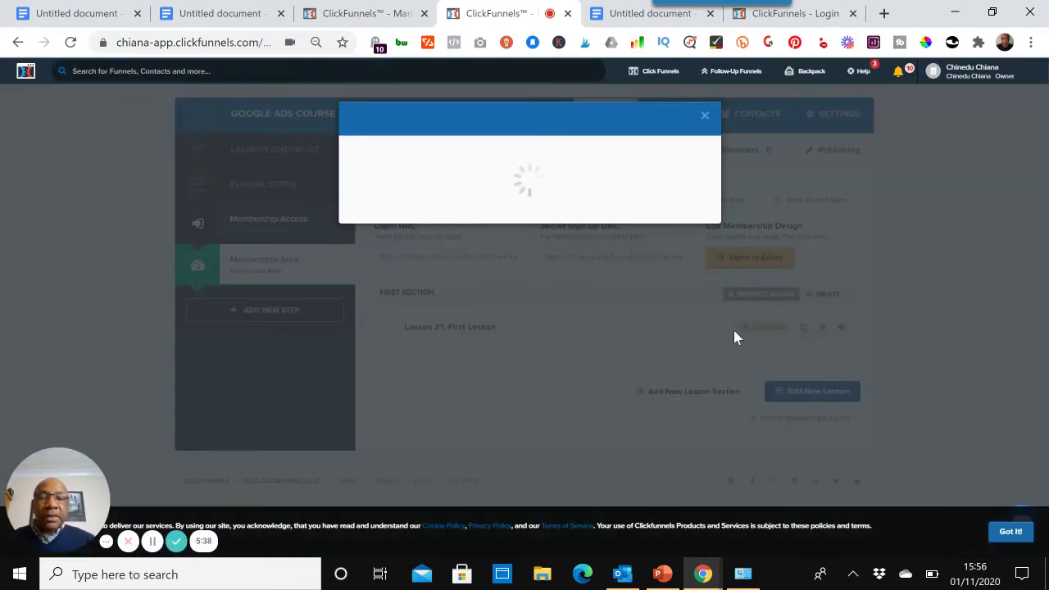
click(413, 177)
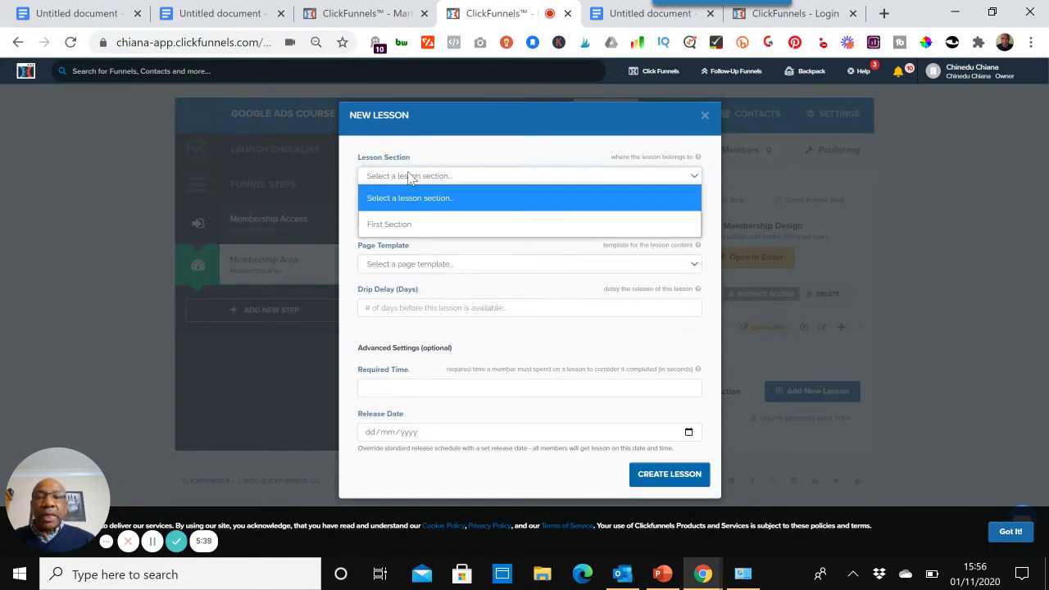
click(407, 187)
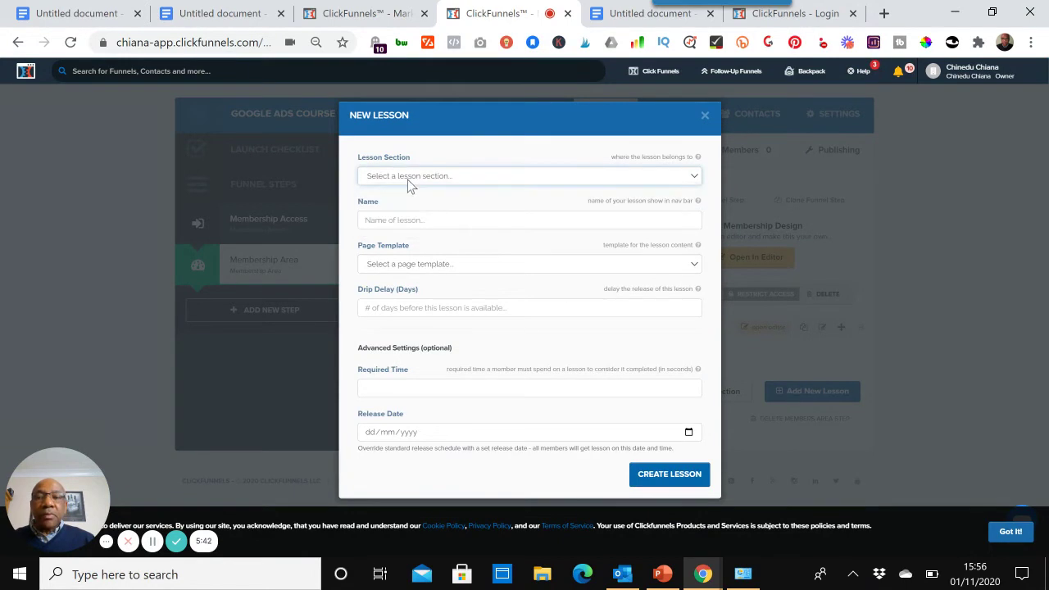
click(397, 220)
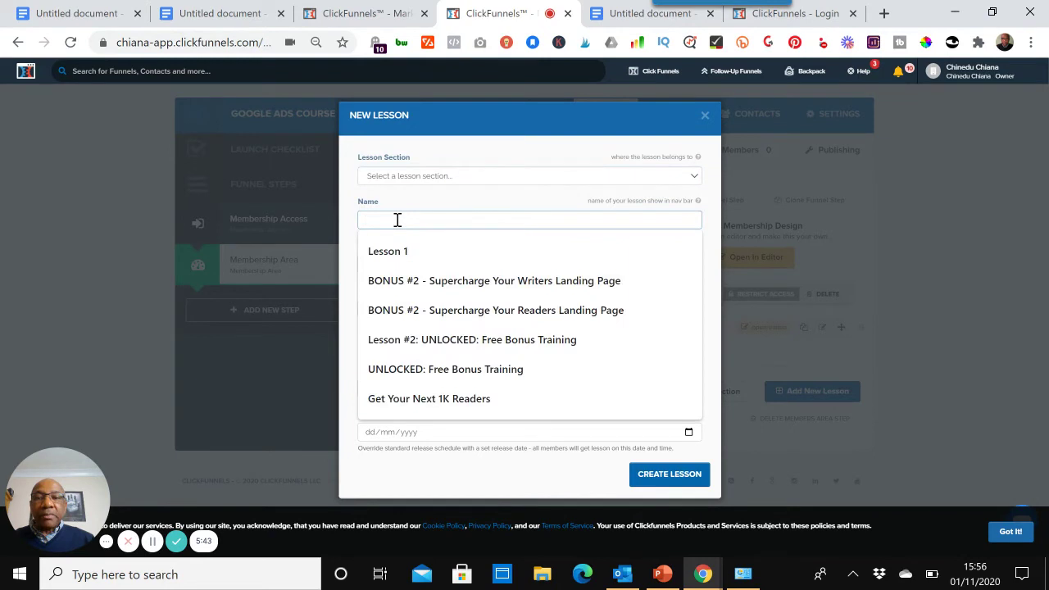
click(400, 259)
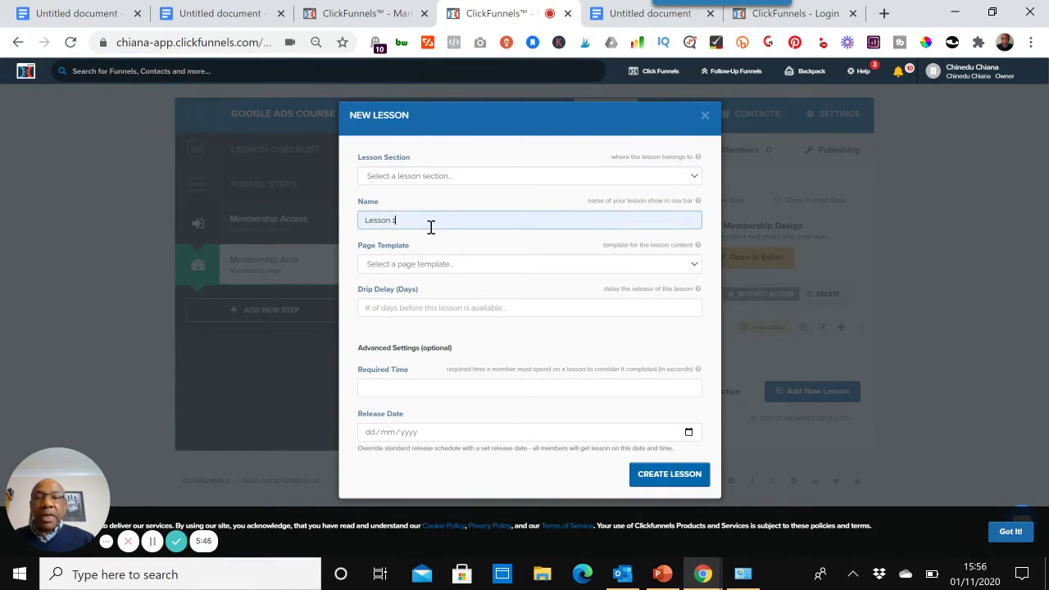
key(BackSpace)
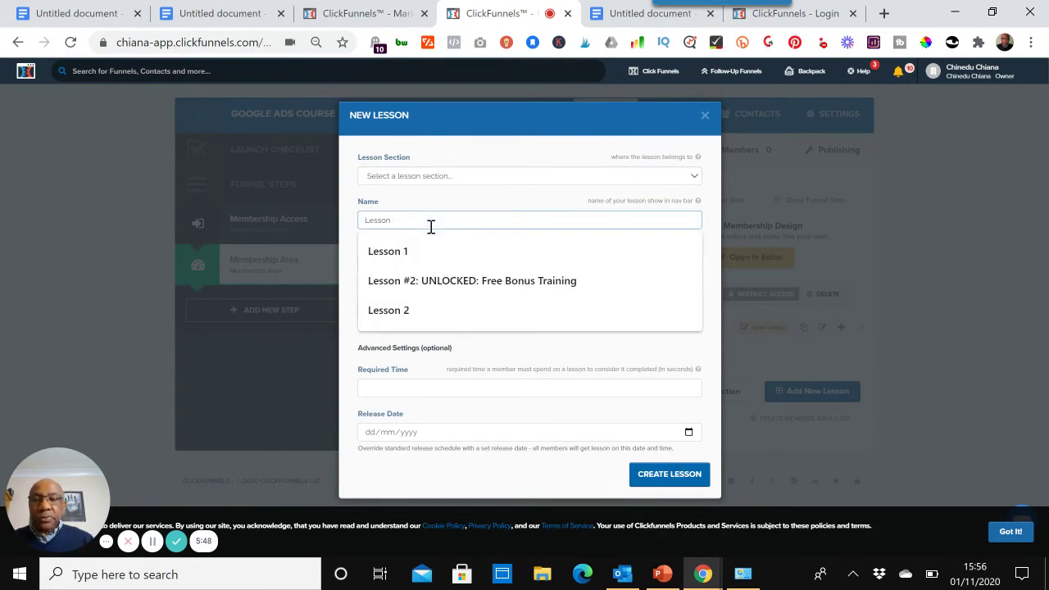
text(2)
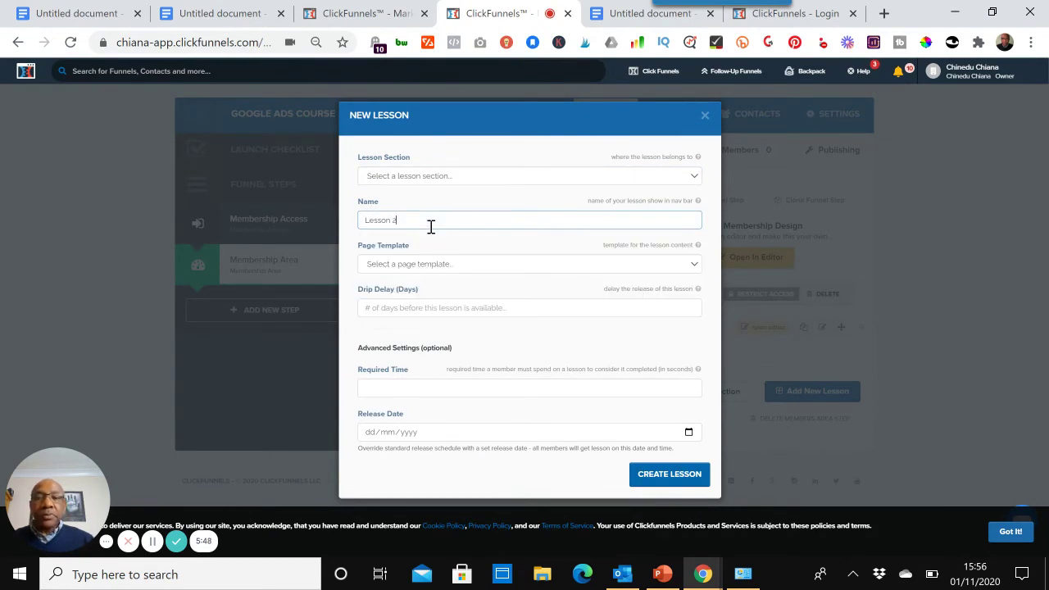
click(656, 480)
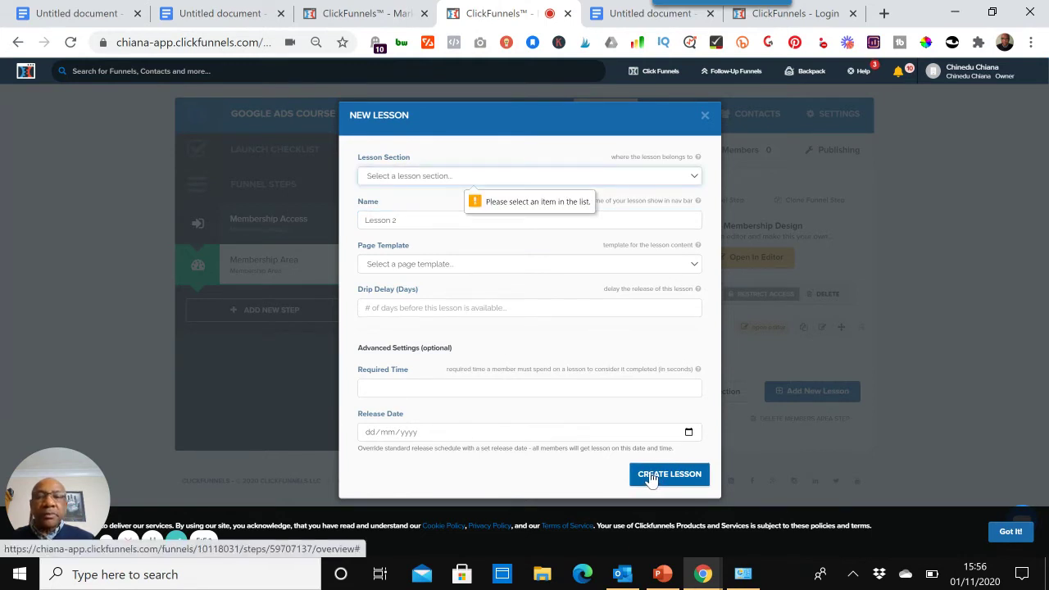
Step: Place Lesson 2 in First Section and create it
click(459, 178)
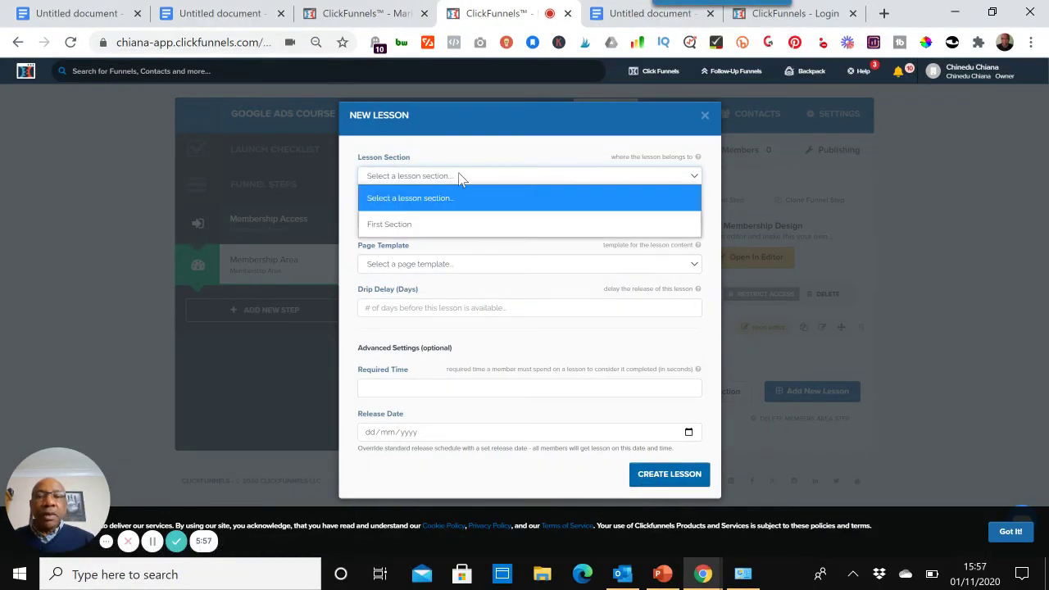
click(406, 226)
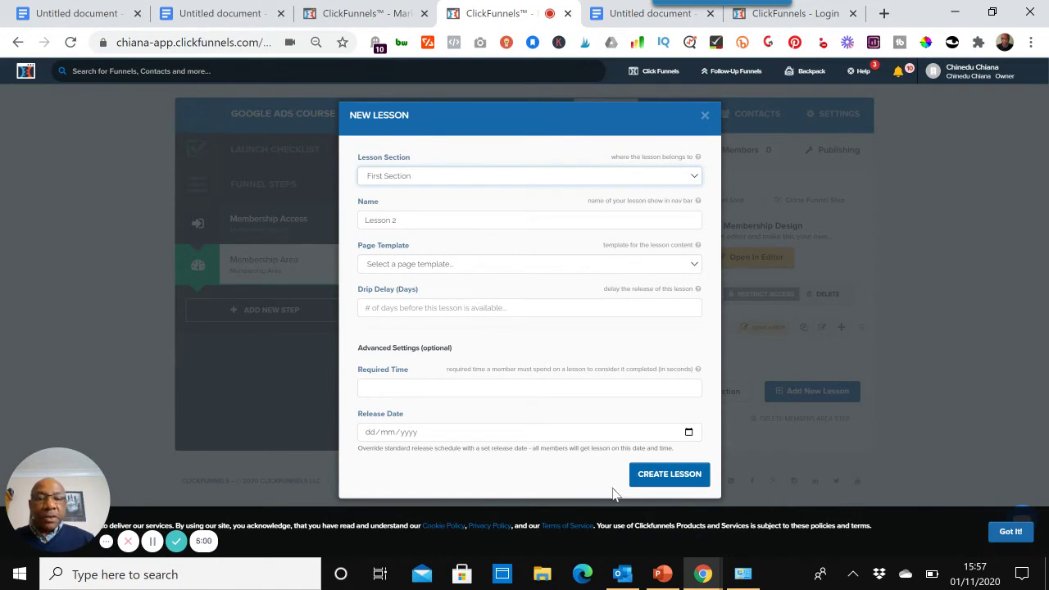
click(648, 479)
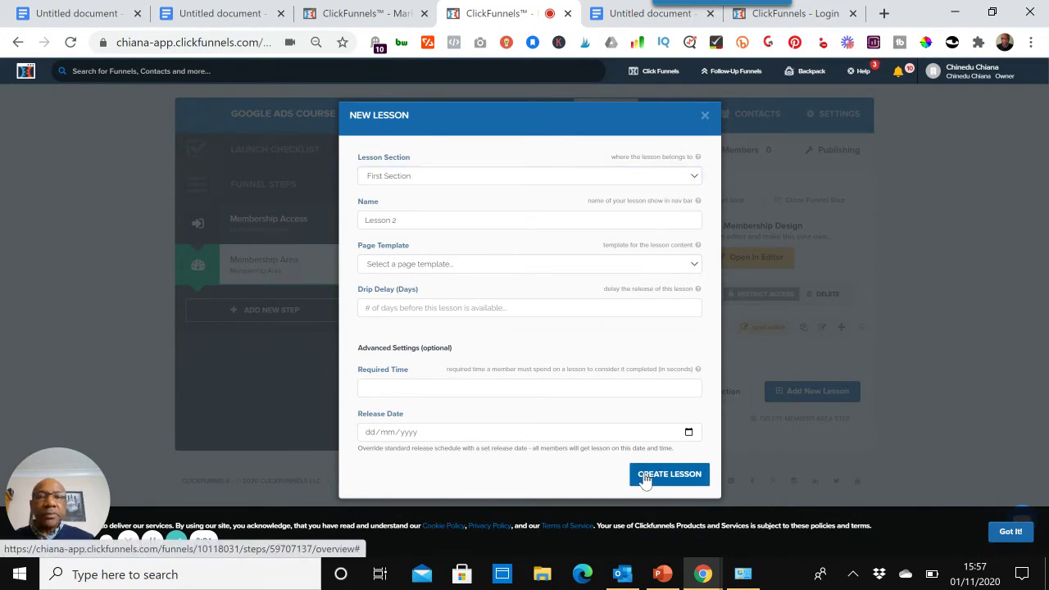
click(665, 486)
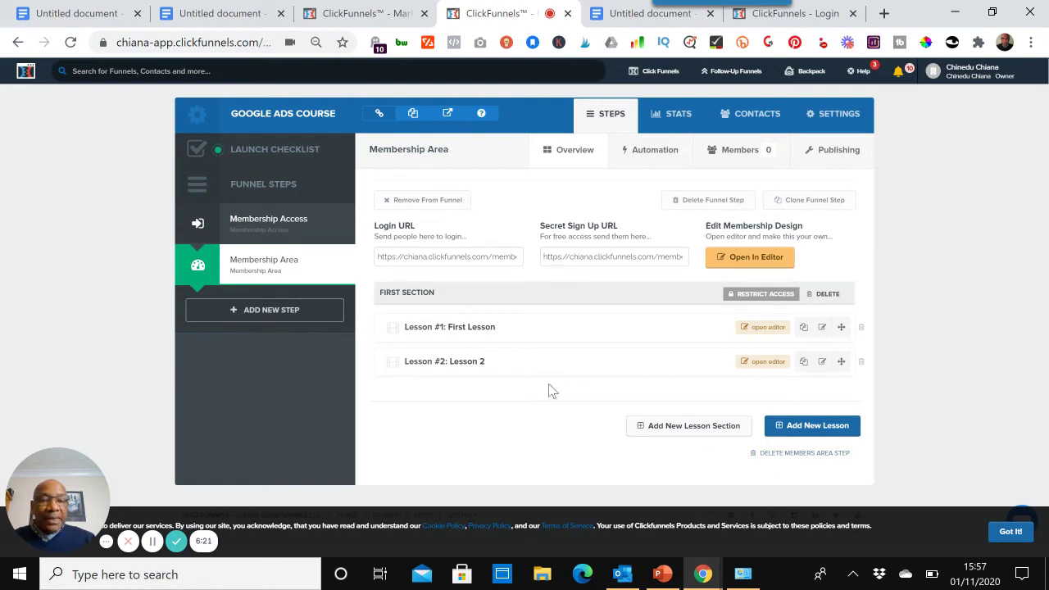
Step: Add a lesson section, name it 'Section 2', and create it
click(703, 425)
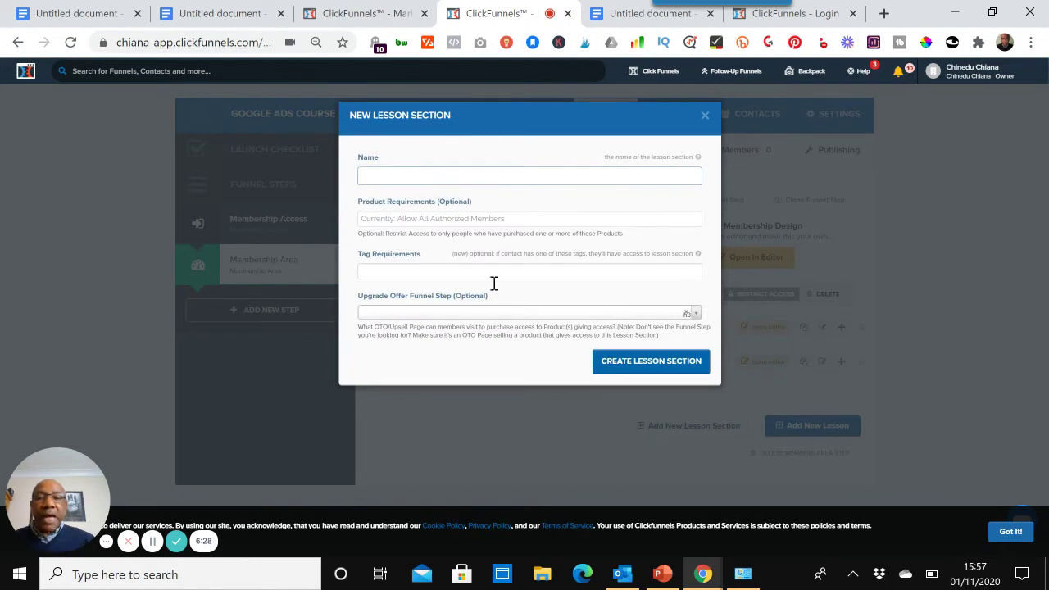
click(611, 365)
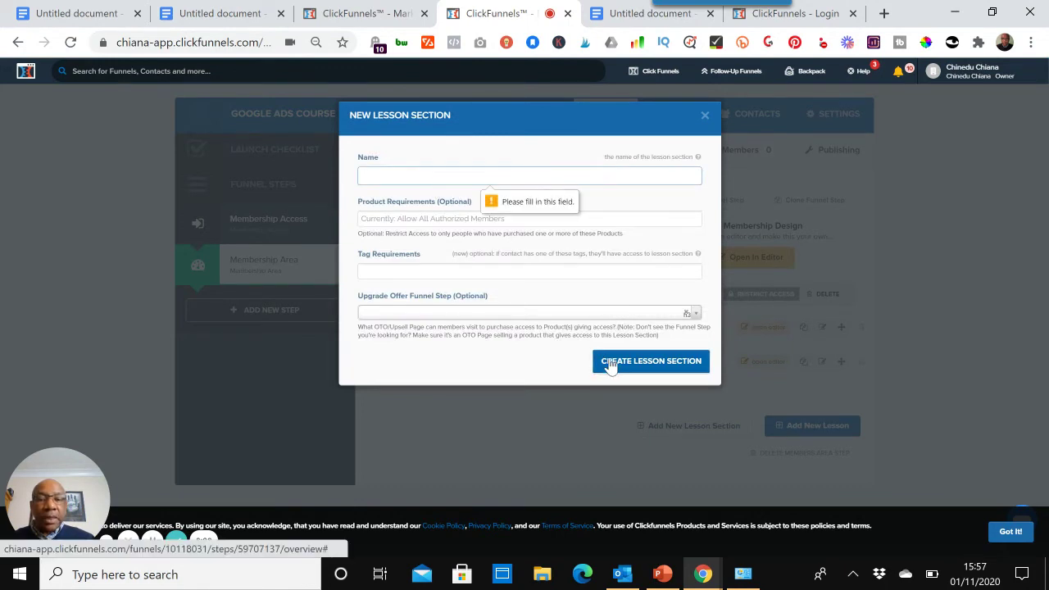
click(398, 173)
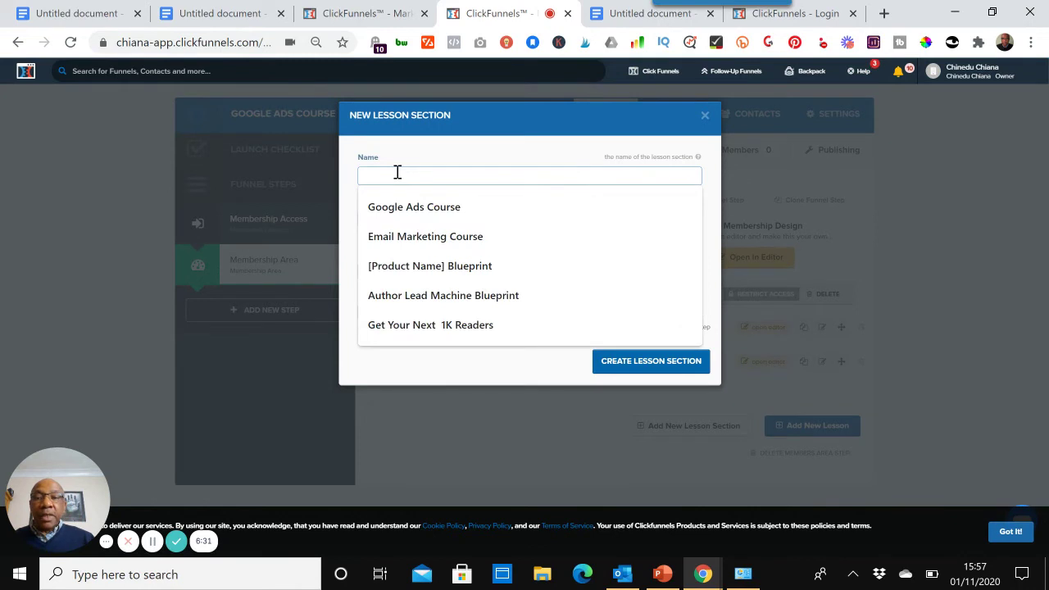
text(Sec)
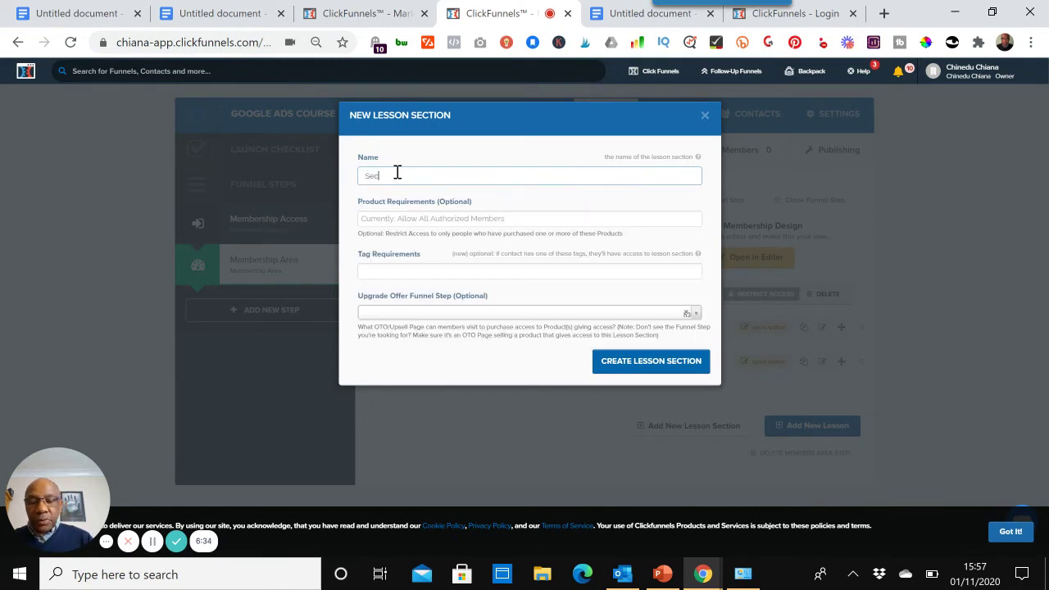
text(tion 2)
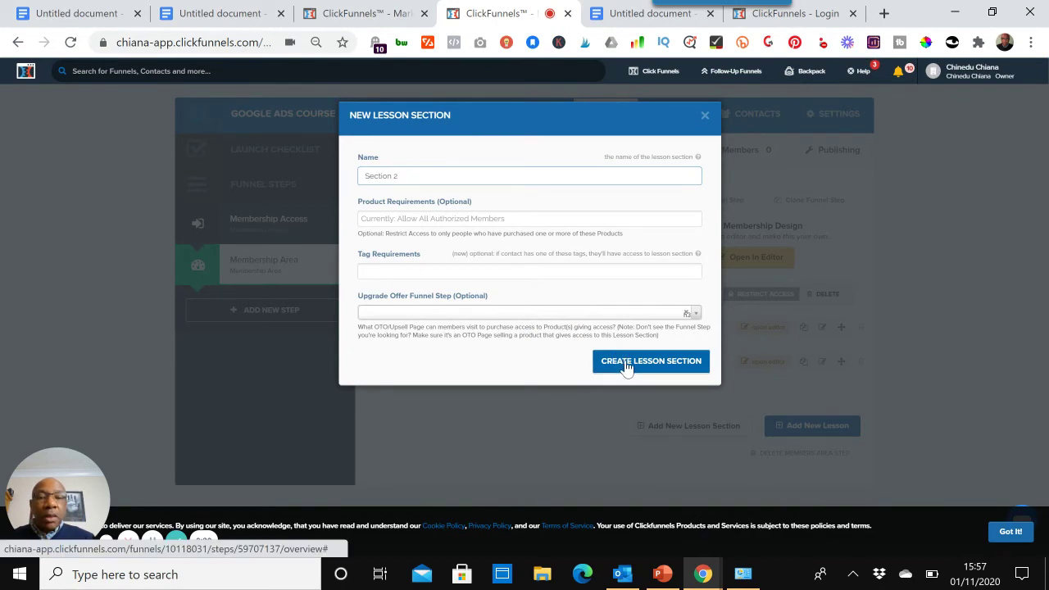
click(626, 360)
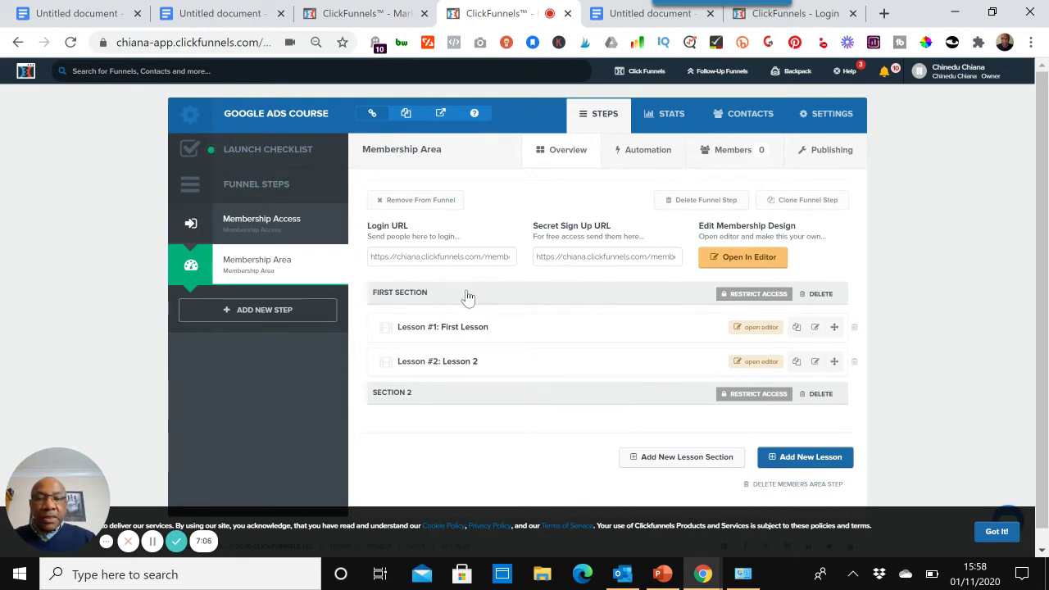
click(750, 293)
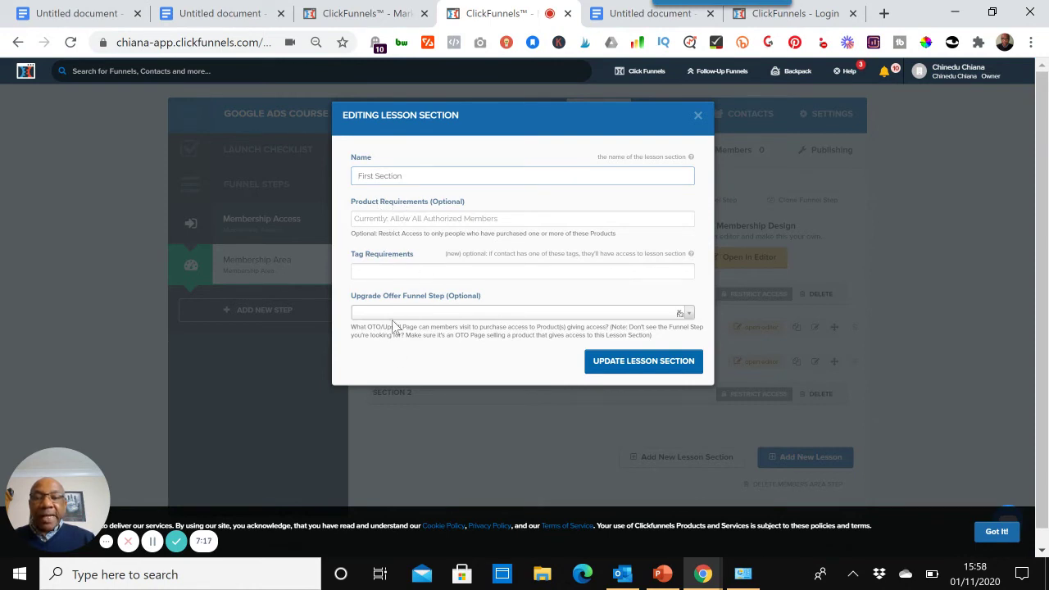
click(698, 115)
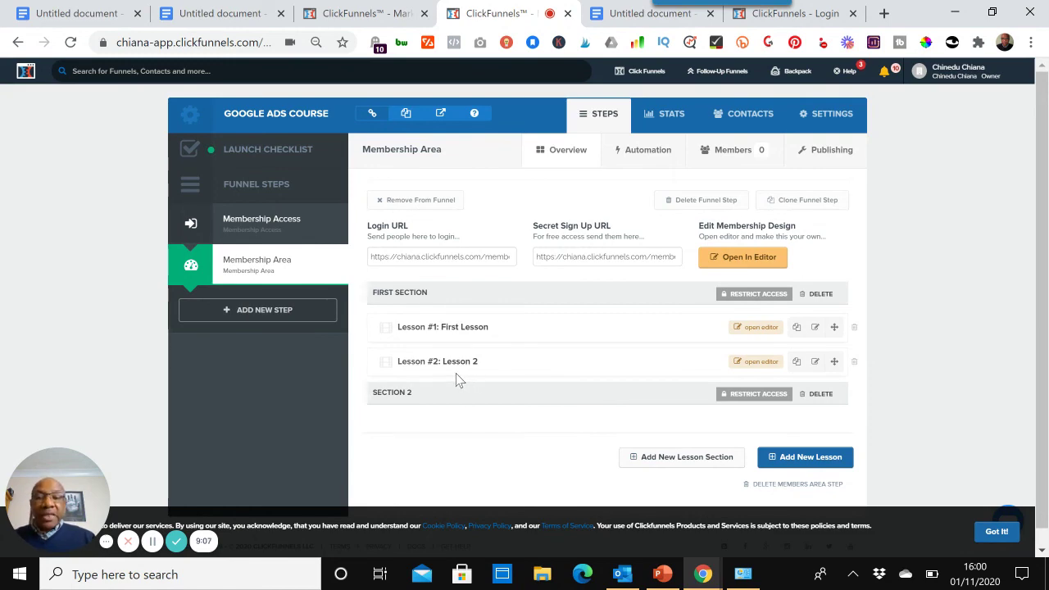
Step: Switch to the Untitled document and scroll to the bit.ly/myfreemembershipfunnels bonus link
click(644, 18)
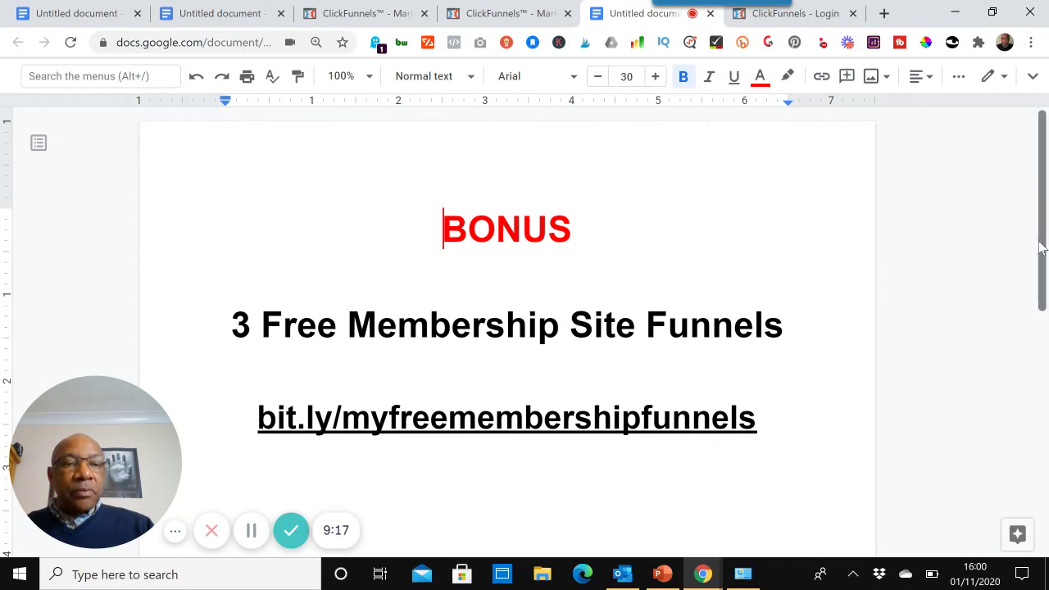
scroll(1042, 246, down, 1)
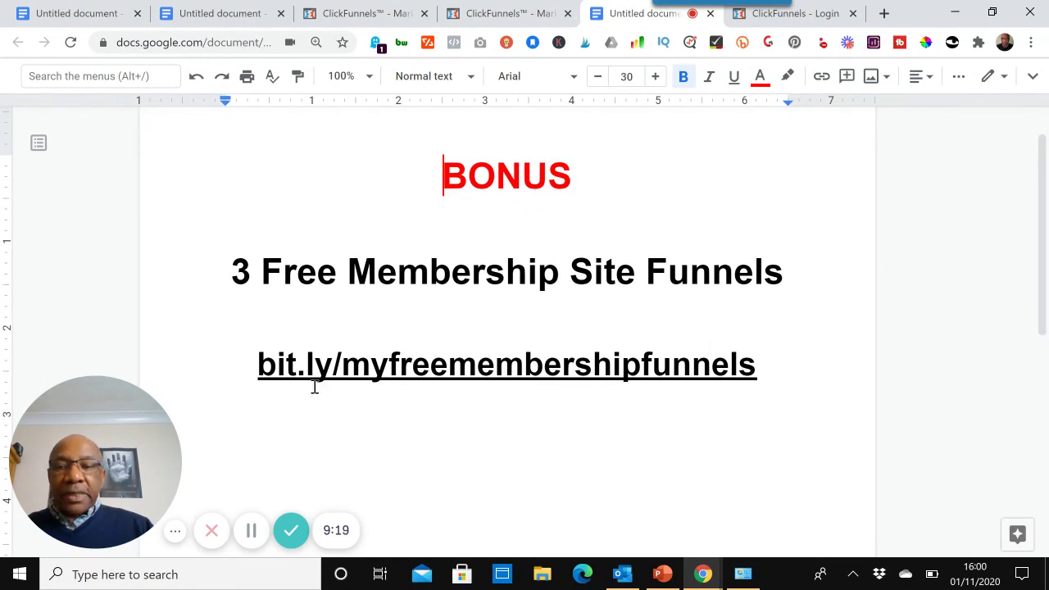